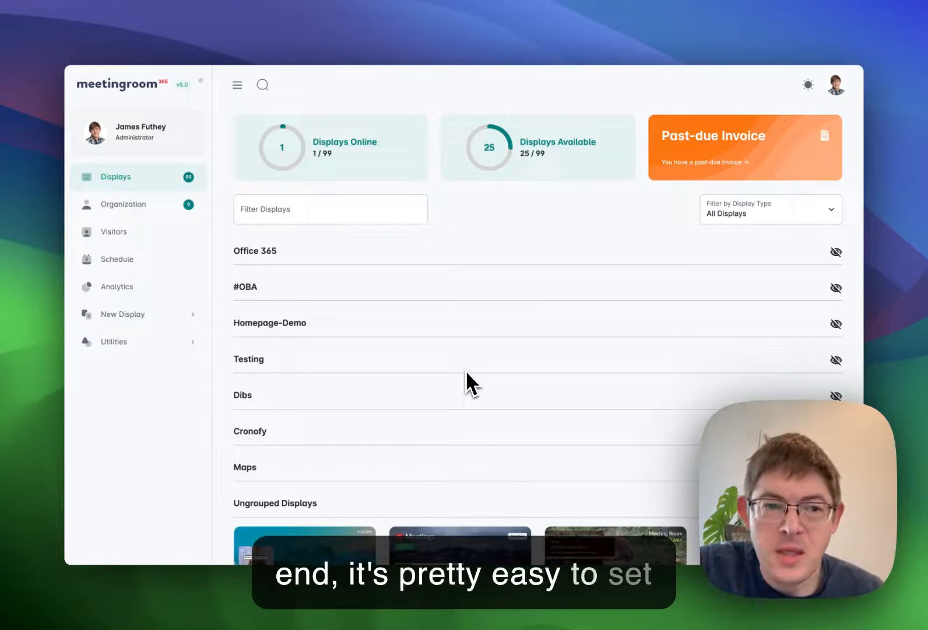
Start adding a new Exchange display and proceed past mailbox preparation to the Exchange connection form
left_click(139, 317)
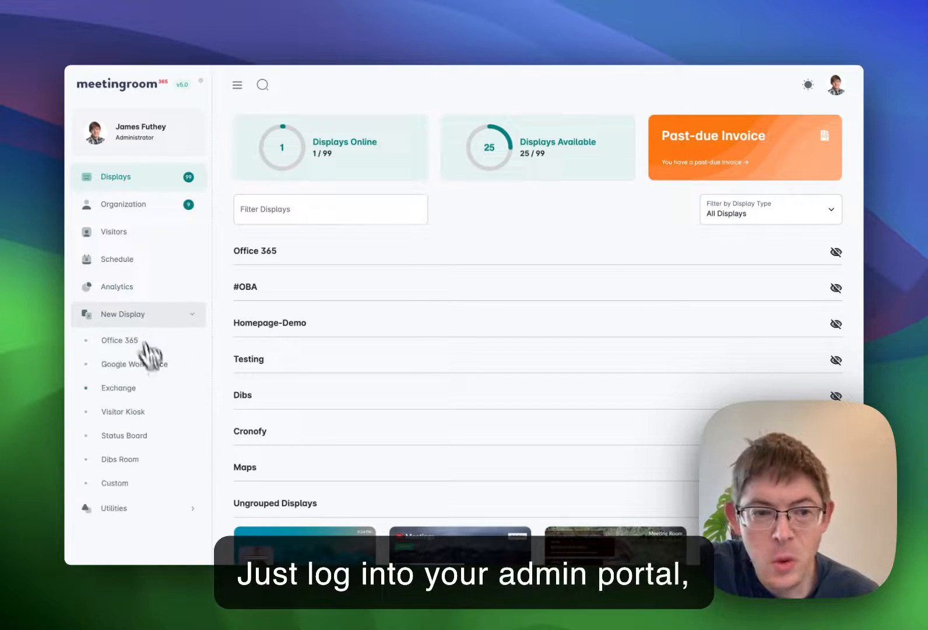
left_click(135, 394)
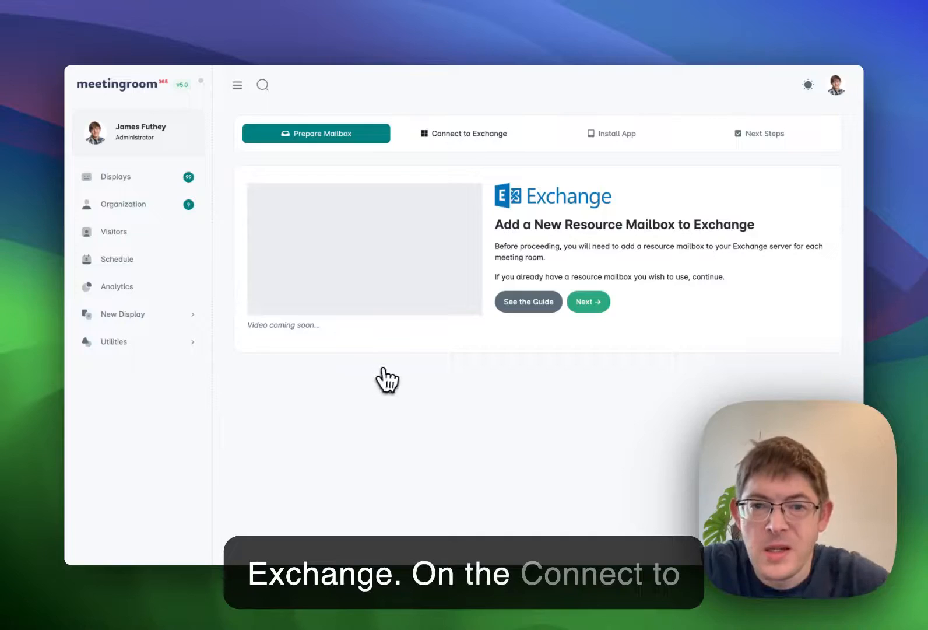
left_click(587, 302)
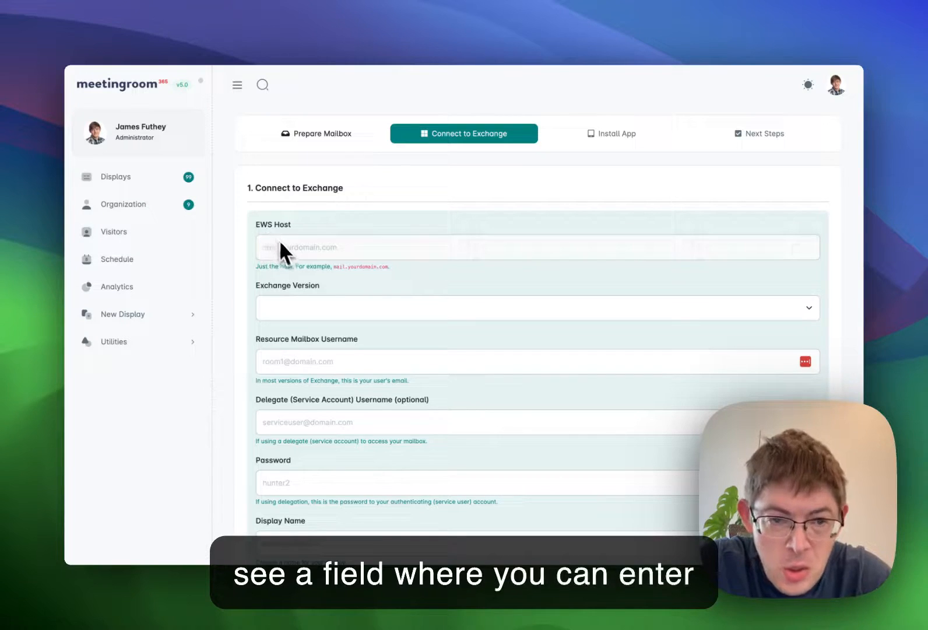
scroll(311, 323, "down", 2)
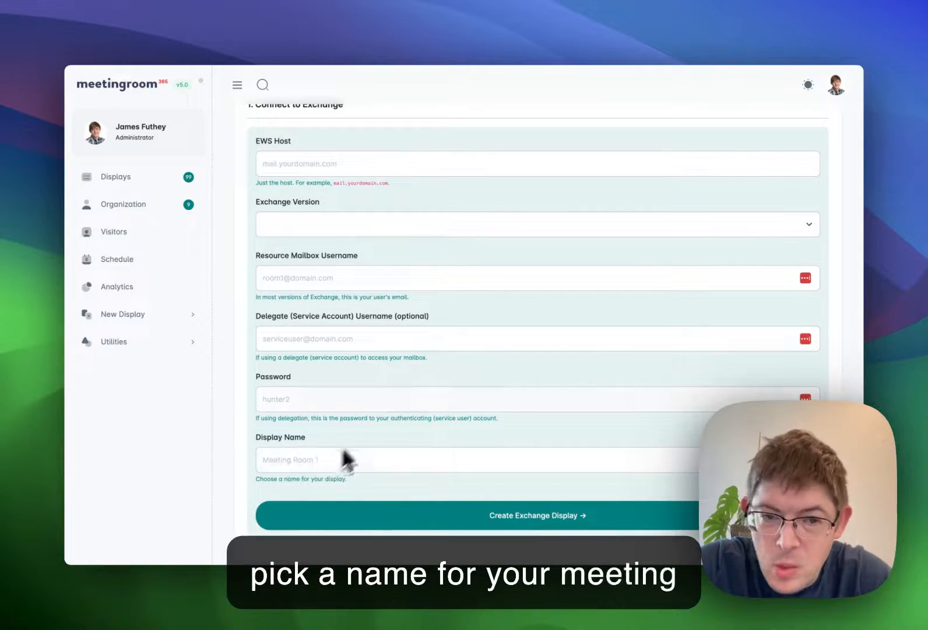
Fill in EWS host exch081.serverdata.net, version Exchange 2019, the resource mailbox username, the account password and display name EWS Meeting Room
scroll(407, 397, "up", 3)
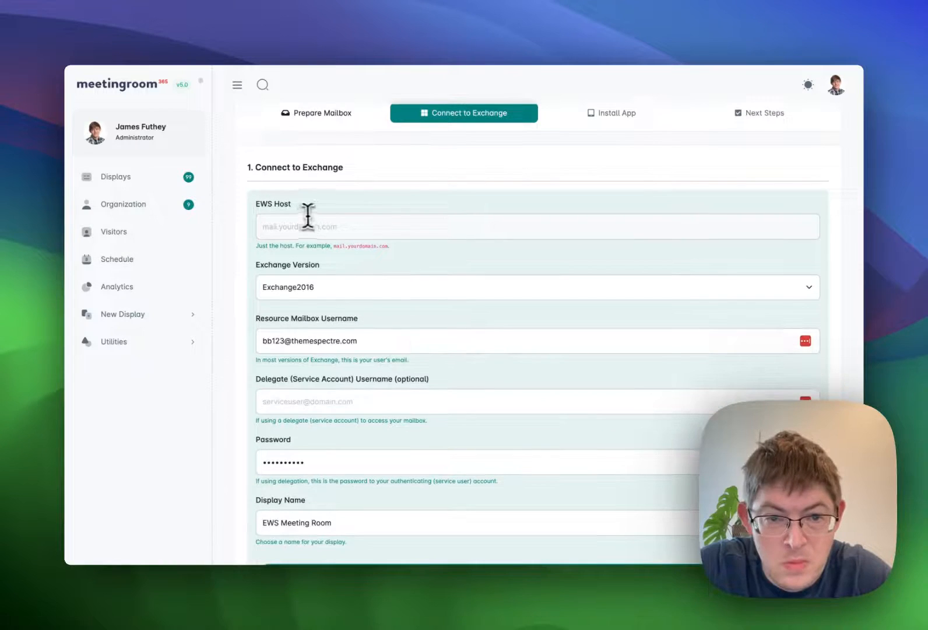
left_click(306, 226)
type("exch081.serverdata.net")
left_click(416, 268)
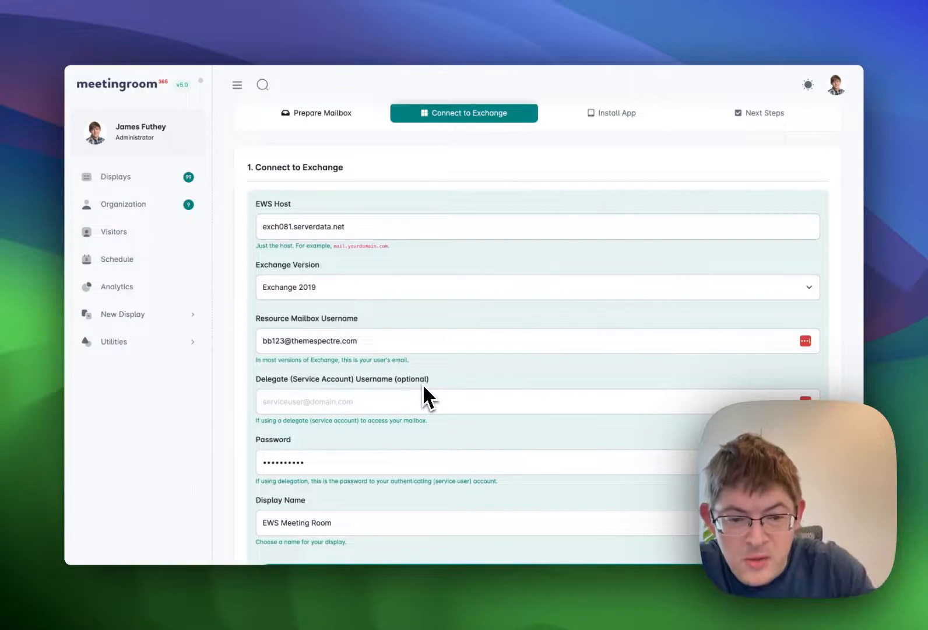
scroll(422, 383, "down", 2)
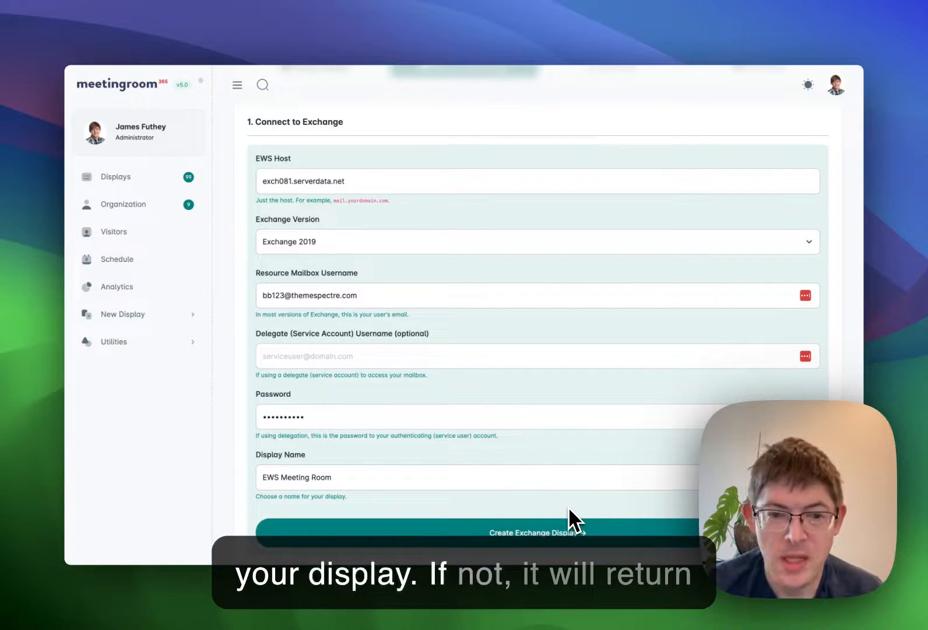
left_click(569, 510)
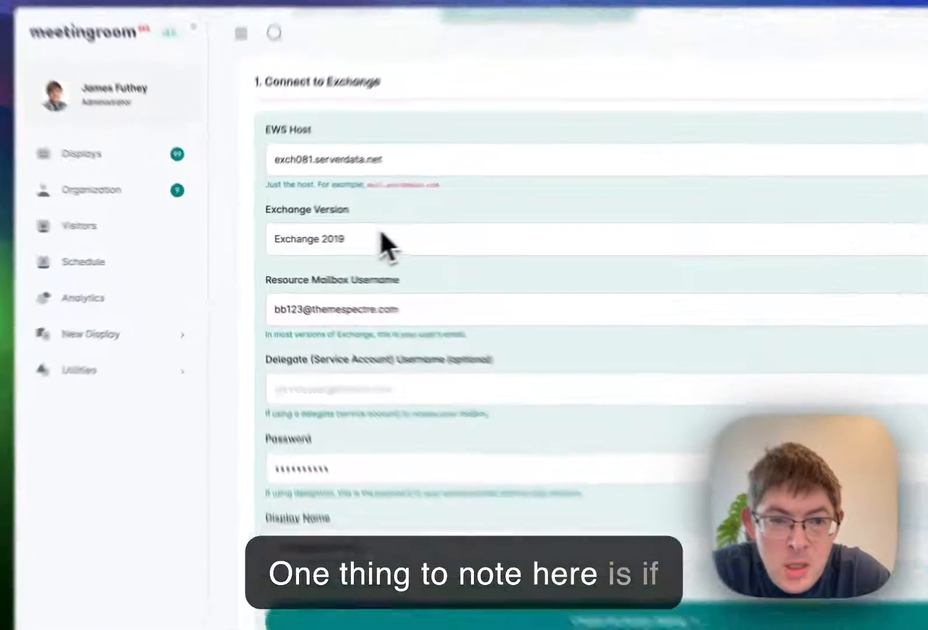
Change the Exchange version to Exchange2009
left_click(347, 241)
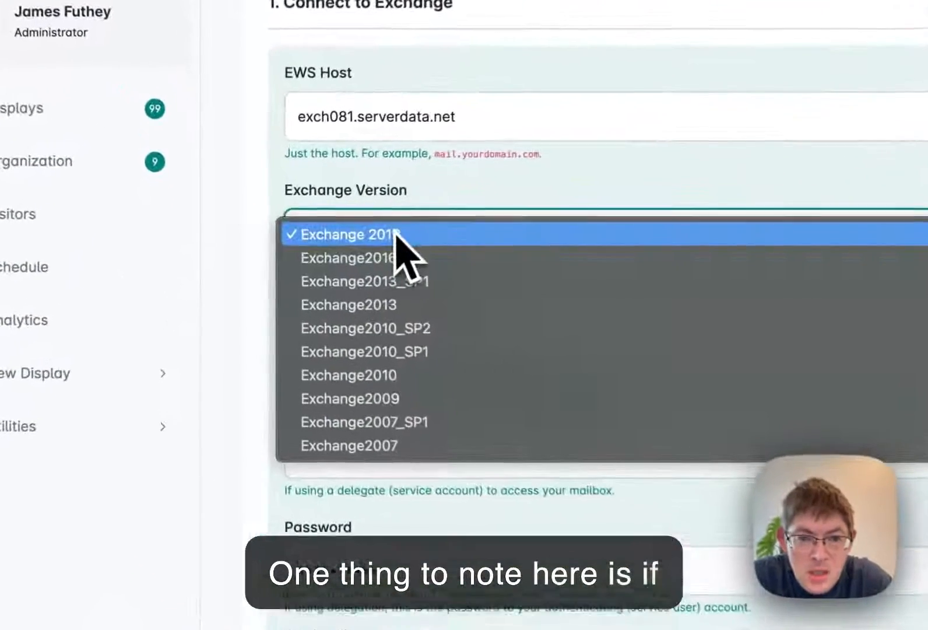
left_click(424, 408)
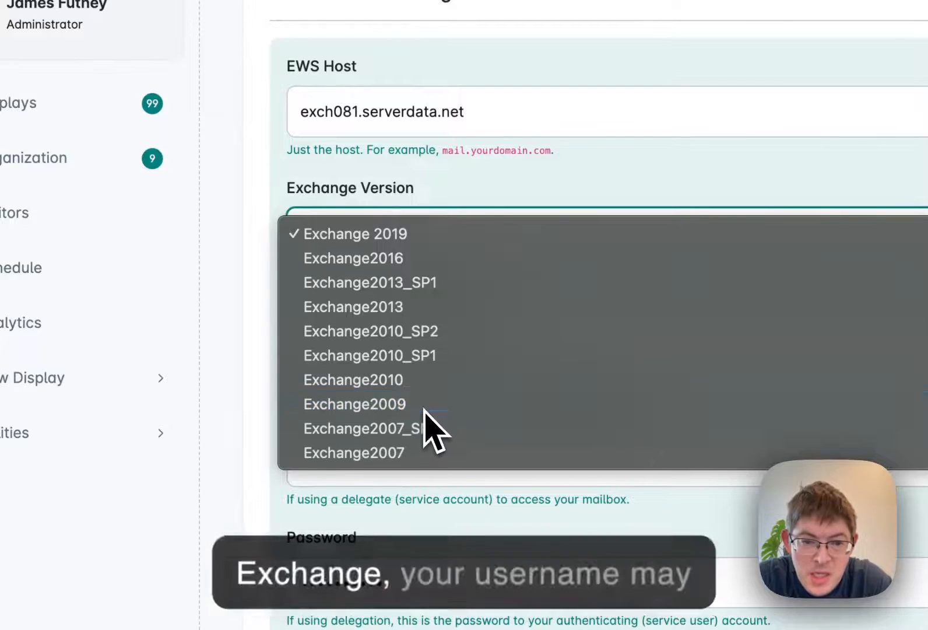
Replace the resource mailbox username with the domain-qualified form \domain\room1
left_click(530, 335)
triple_click(394, 341)
key("super+c")
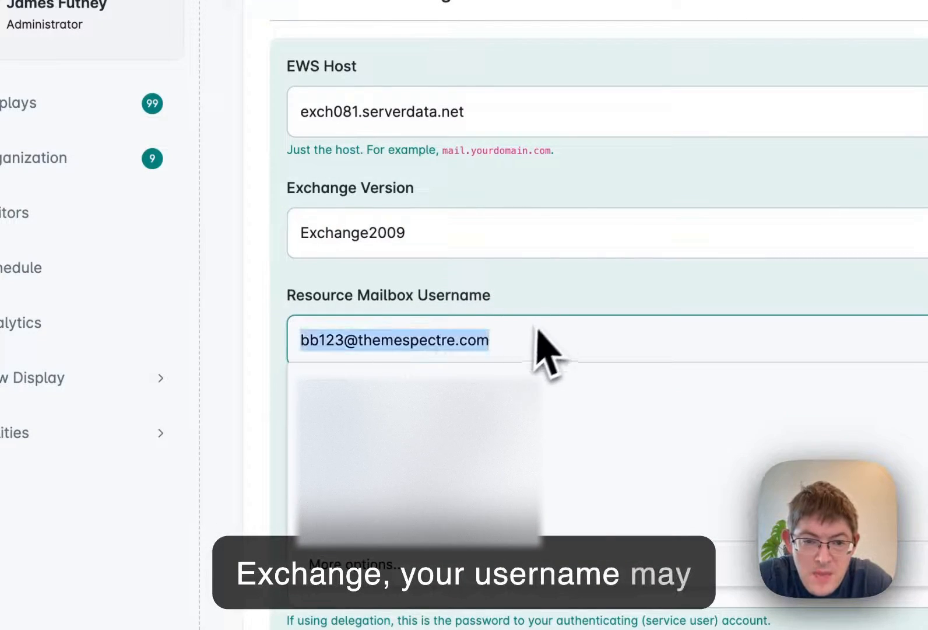
key("BackSpace")
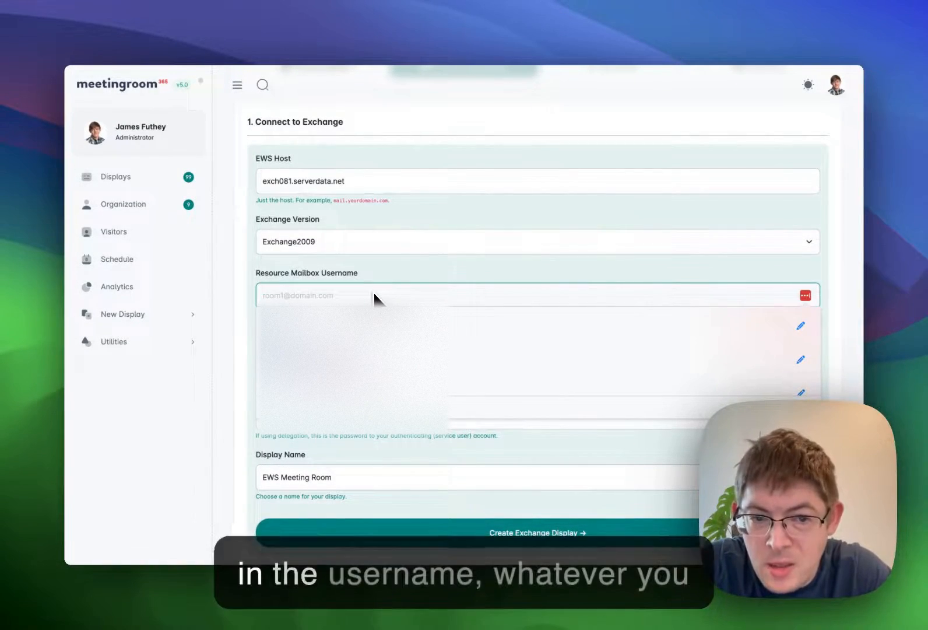
type("t")
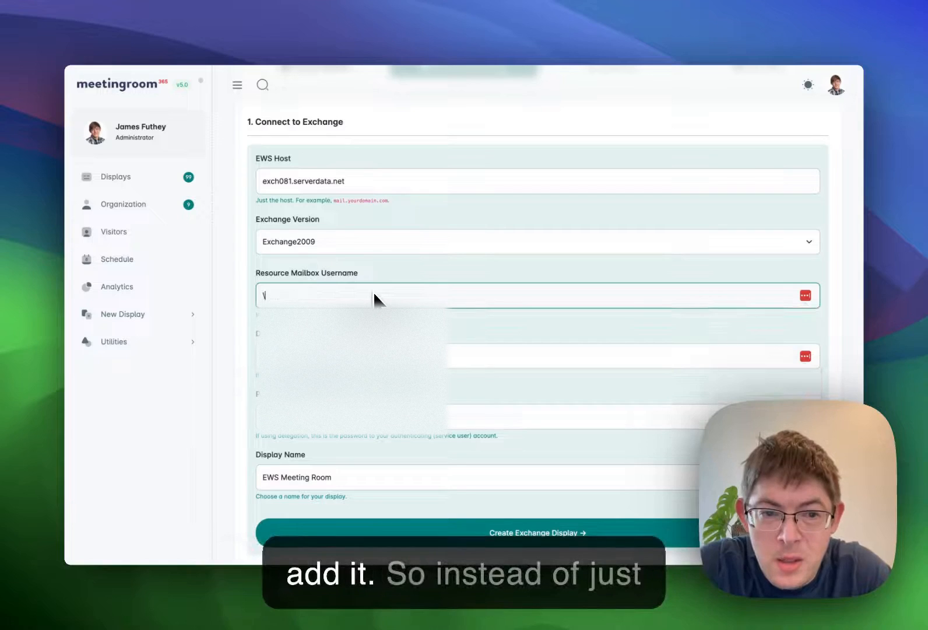
key("BackSpace")
type("room1")
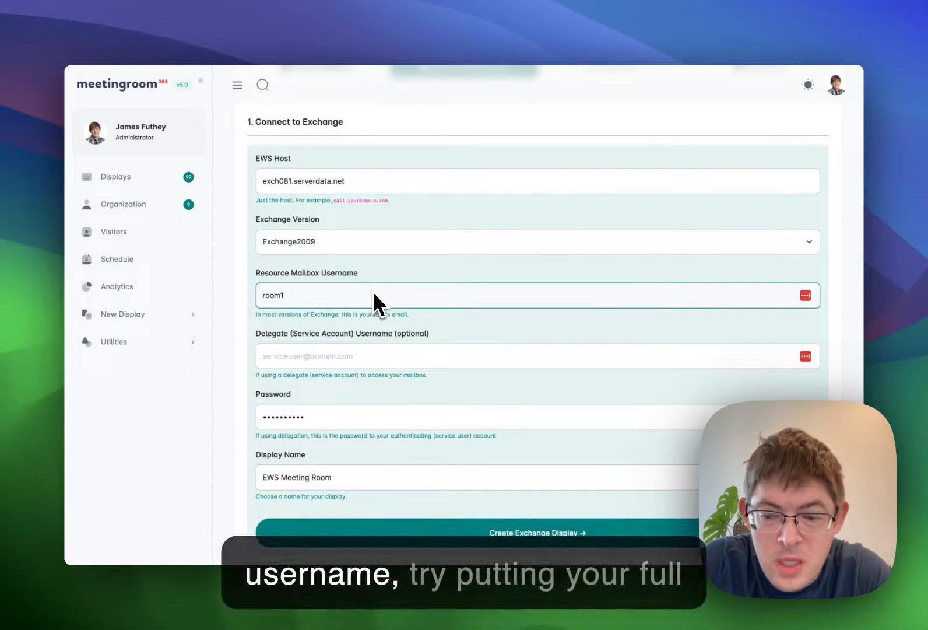
type("domain\\")
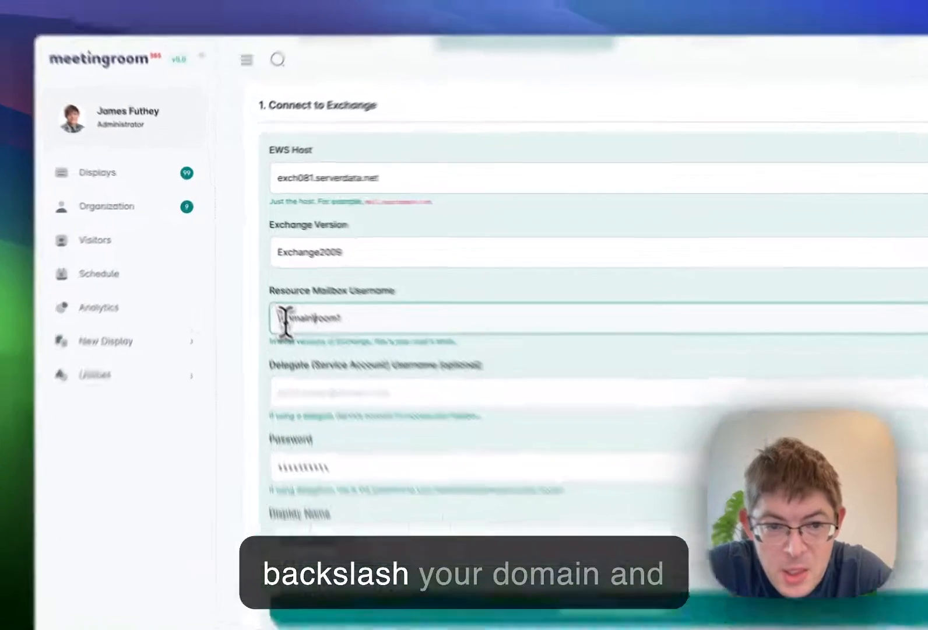
double_click(289, 316)
left_click(332, 324)
left_click_drag(392, 401, 447, 401)
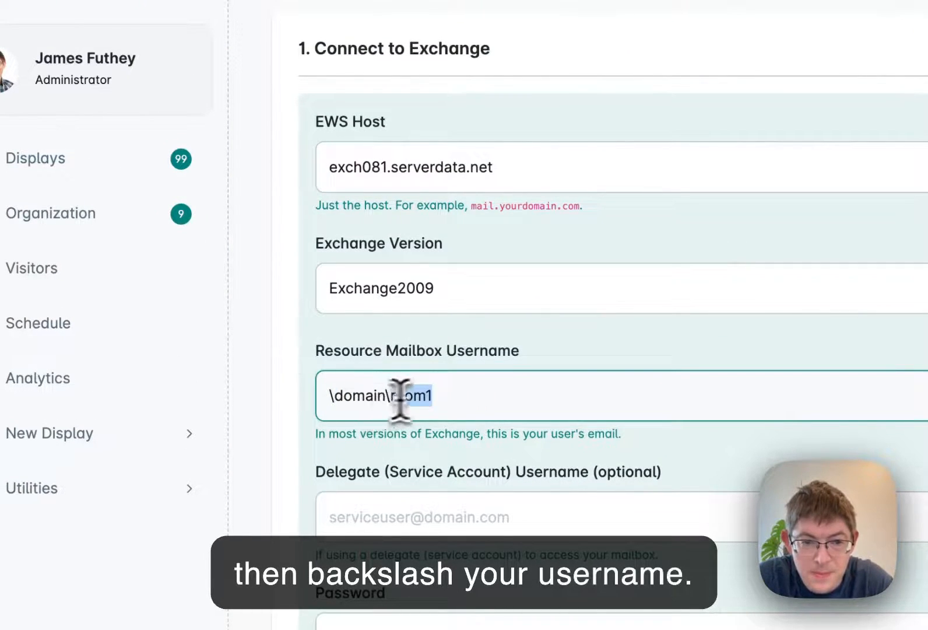
Restore the mailbox's e-mail address as the resource mailbox username
triple_click(455, 394)
key("super+v")
left_click(321, 368)
left_click(327, 165)
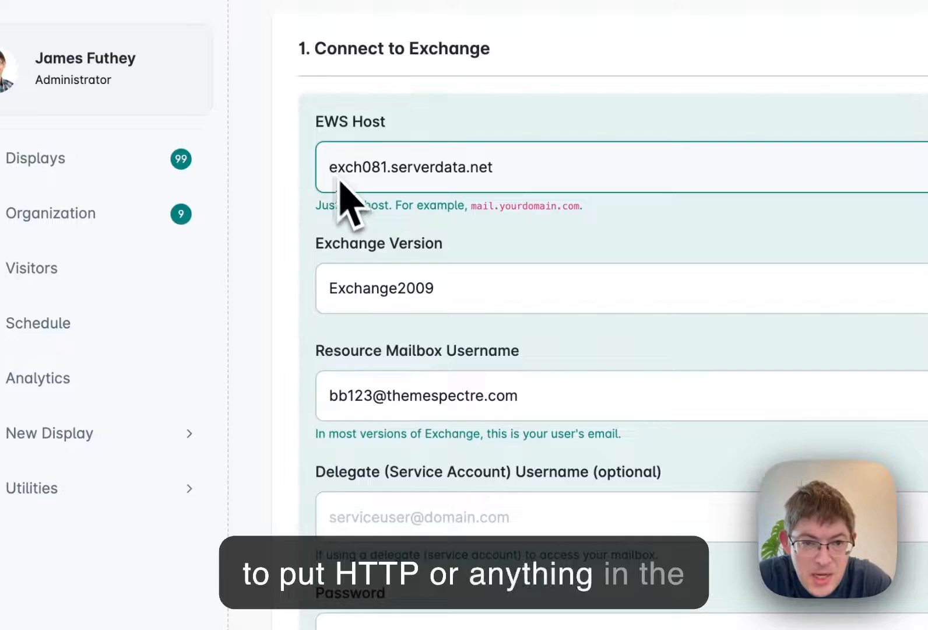
left_click_drag(328, 169, 507, 173)
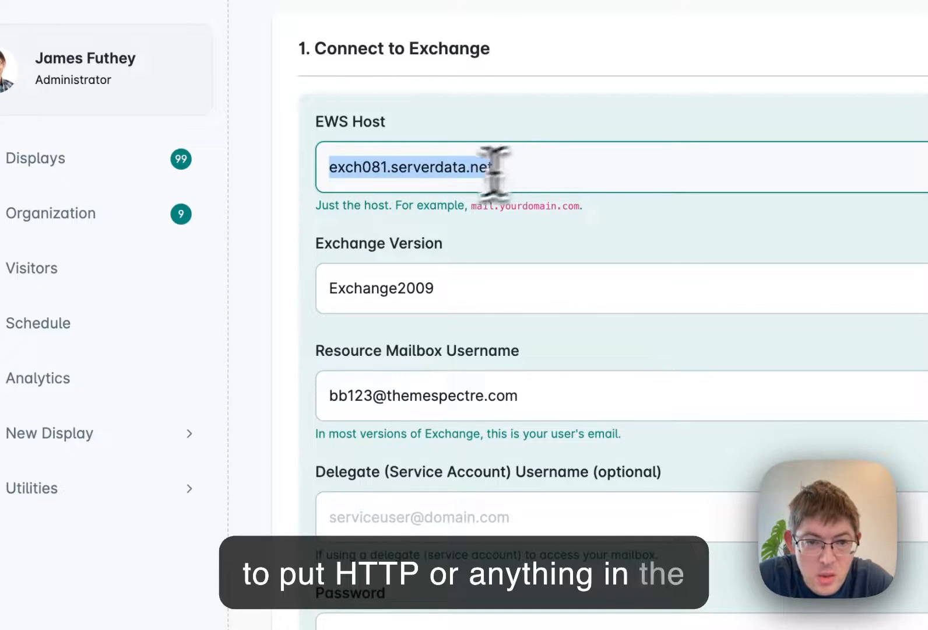
left_click(307, 209)
left_click(323, 170)
left_click_drag(323, 169, 460, 164)
left_click(550, 165)
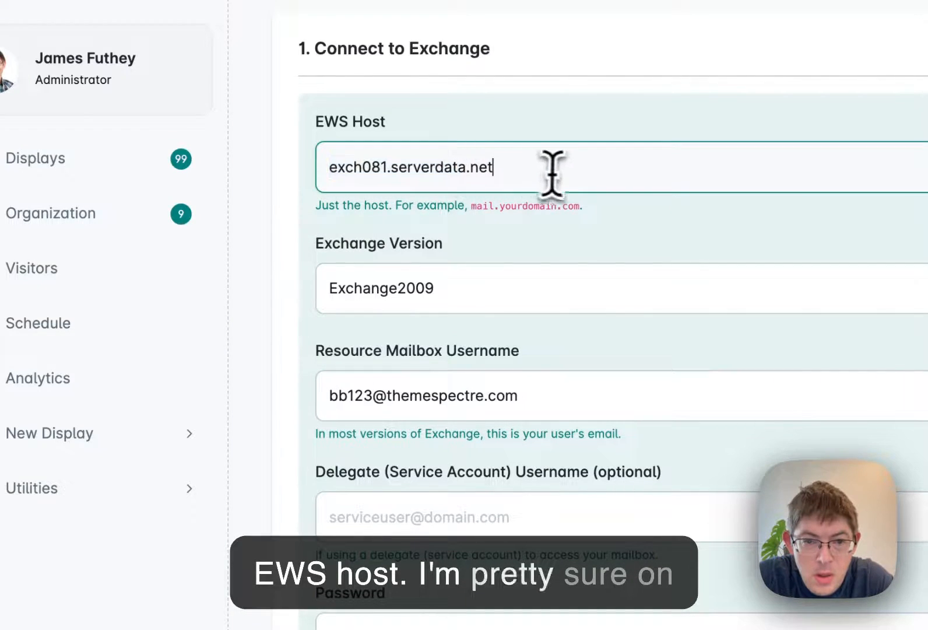
left_click(312, 210)
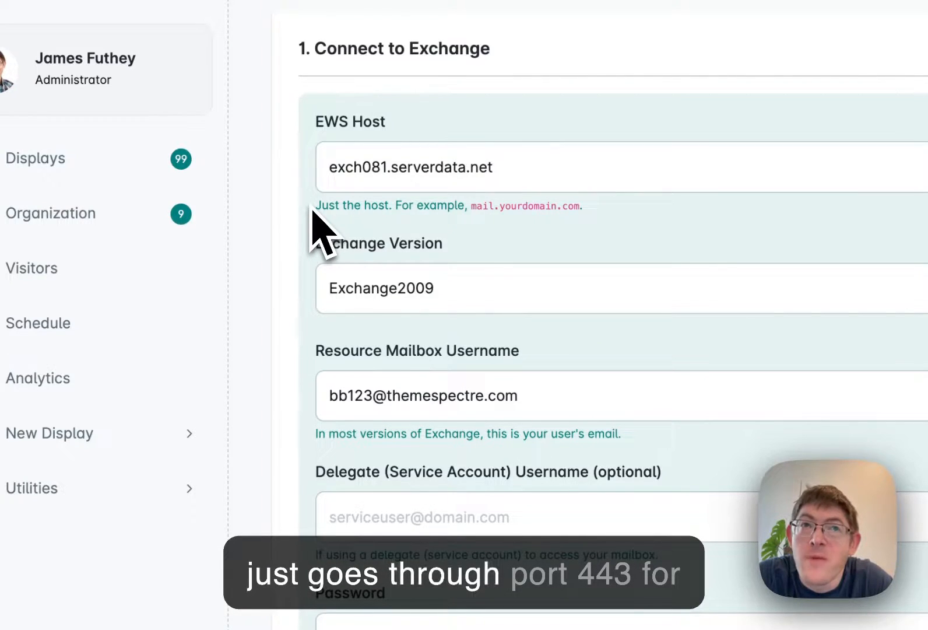
left_click_drag(325, 168, 517, 170)
left_click(325, 167)
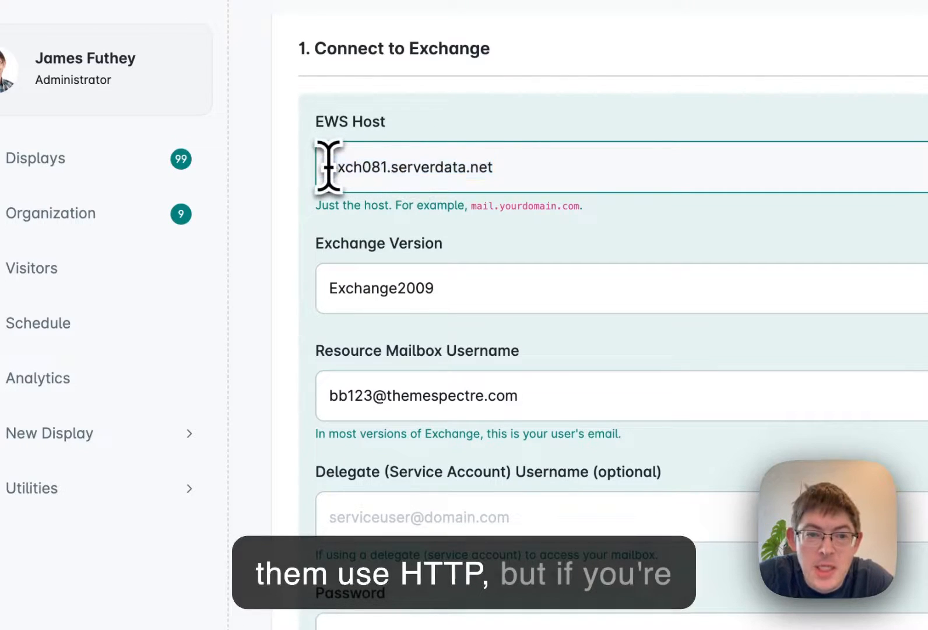
left_click(313, 219)
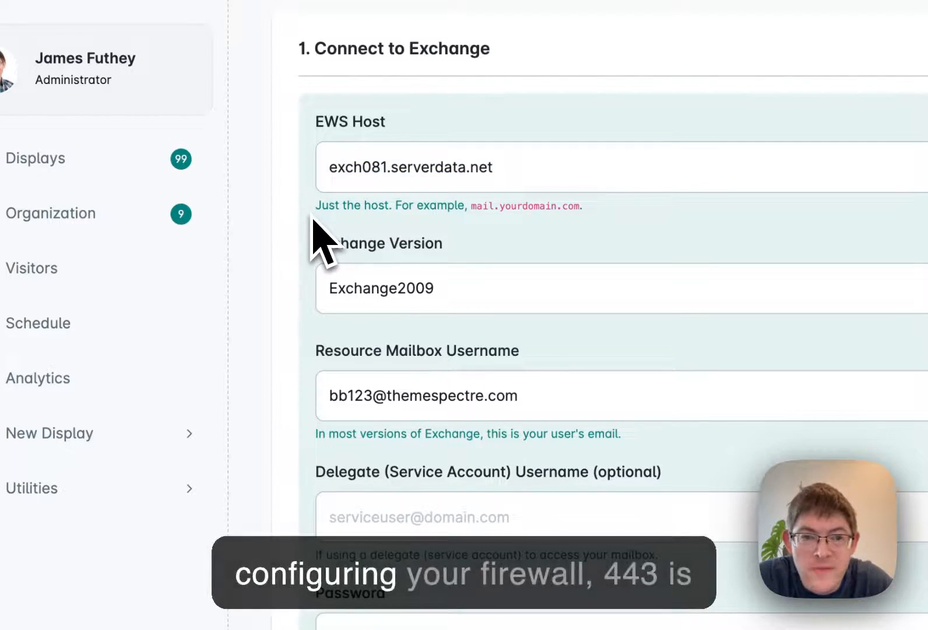
left_click(334, 165)
left_click_drag(334, 165, 537, 166)
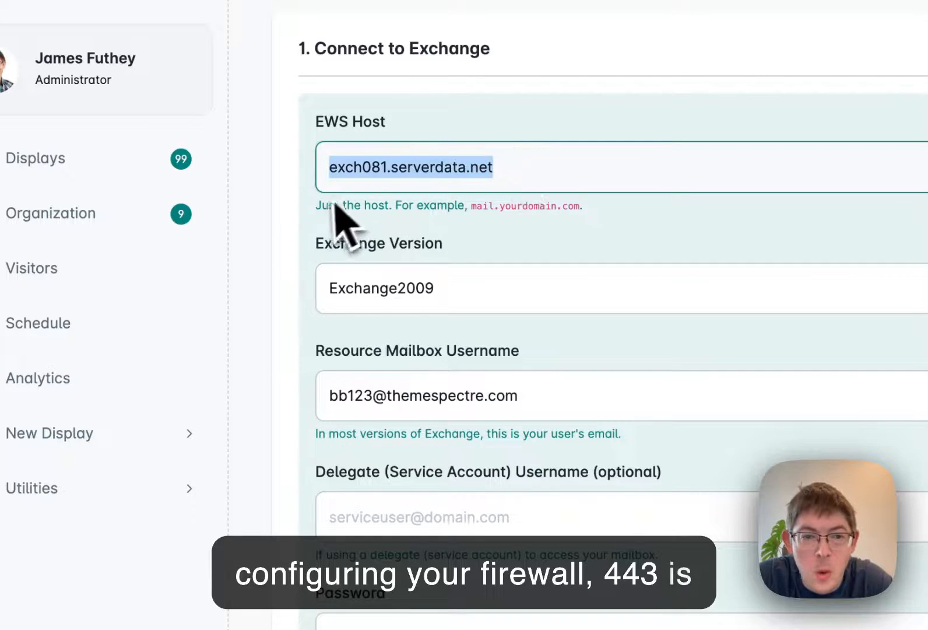
left_click(310, 242)
left_click_drag(345, 167, 531, 169)
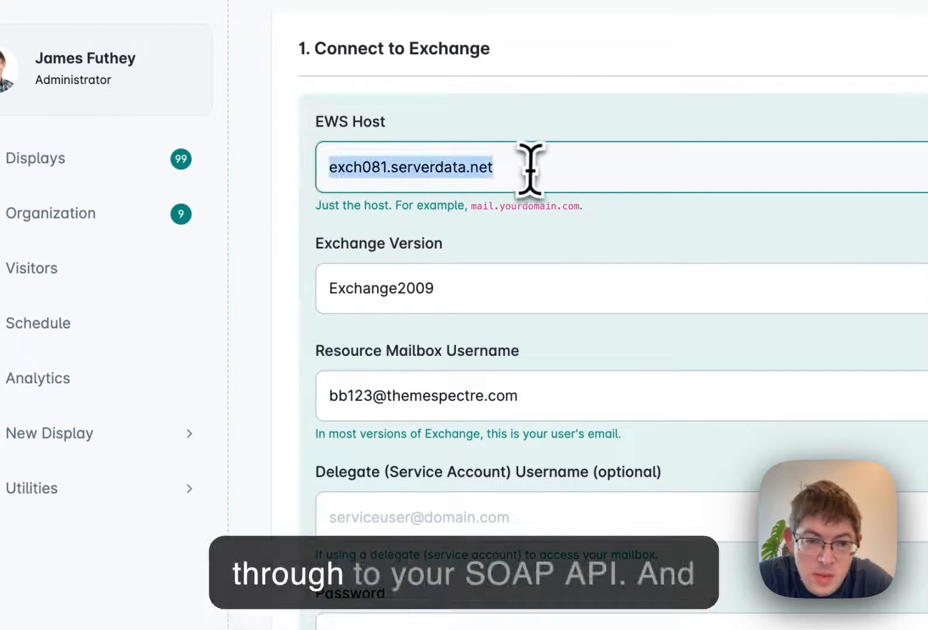
left_click(330, 254)
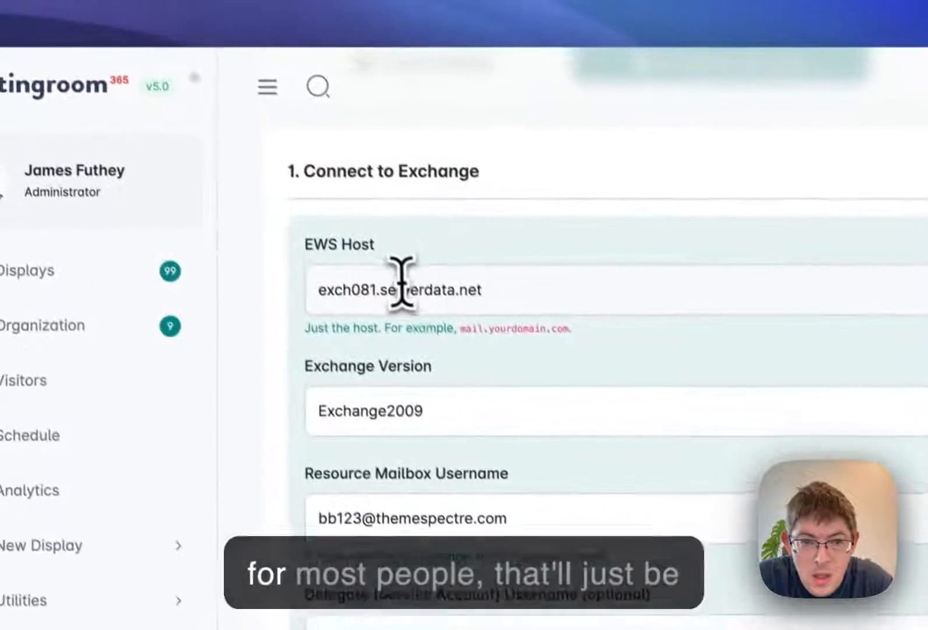
Replace the EWS host with mail.mydomain.com
left_click(402, 158)
key("super+BackSpace")
type("main.")
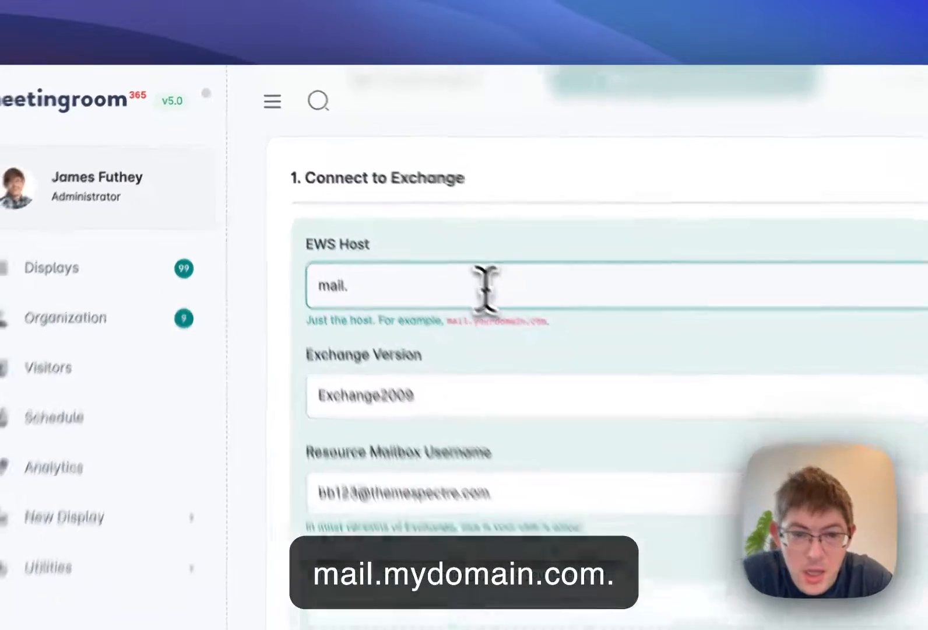
type("mydomains")
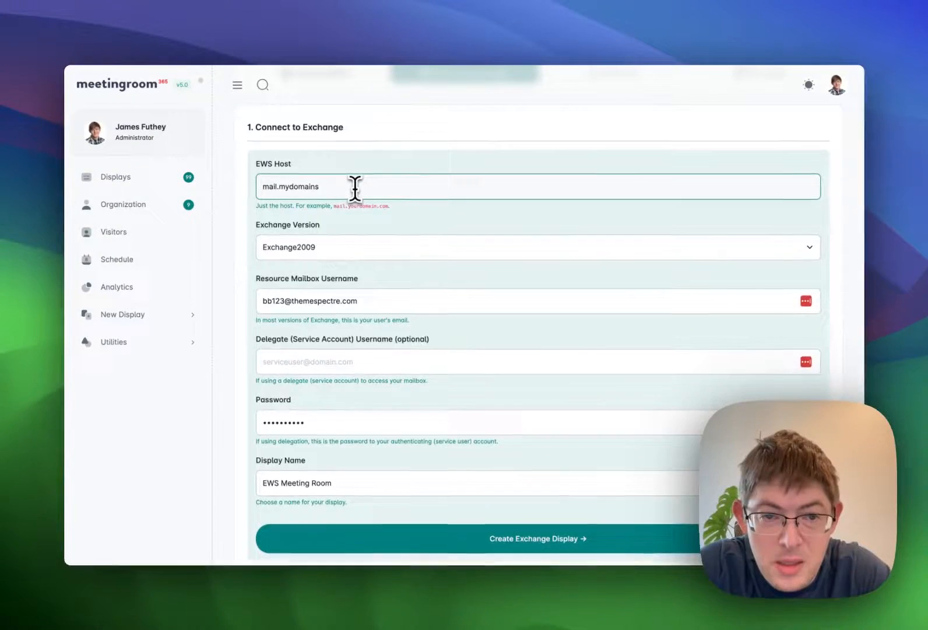
key("BackSpace")
type(".com")
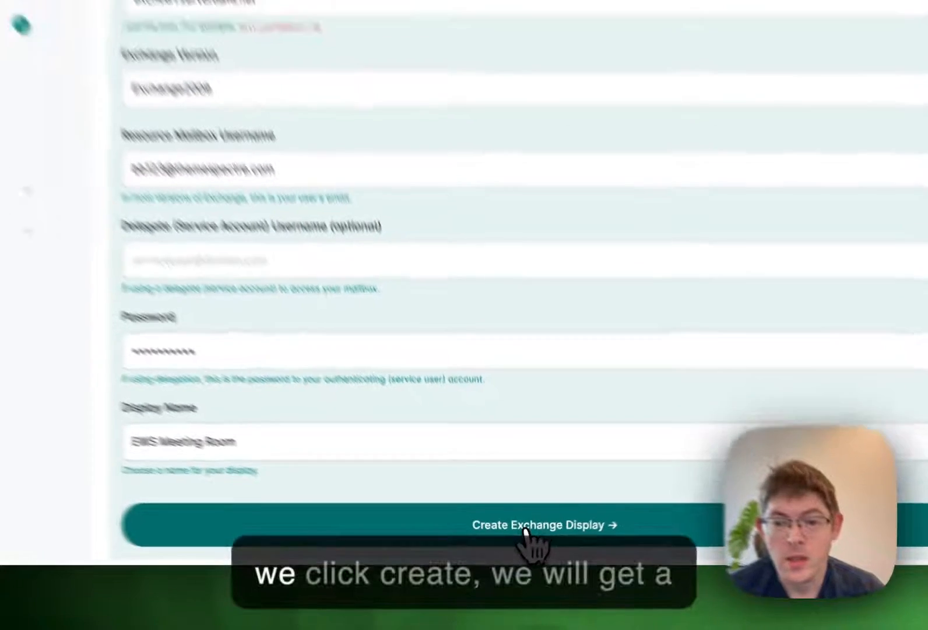
Create the Exchange display and proceed through app installation and the final steps to the new display's customization page
left_click(527, 518)
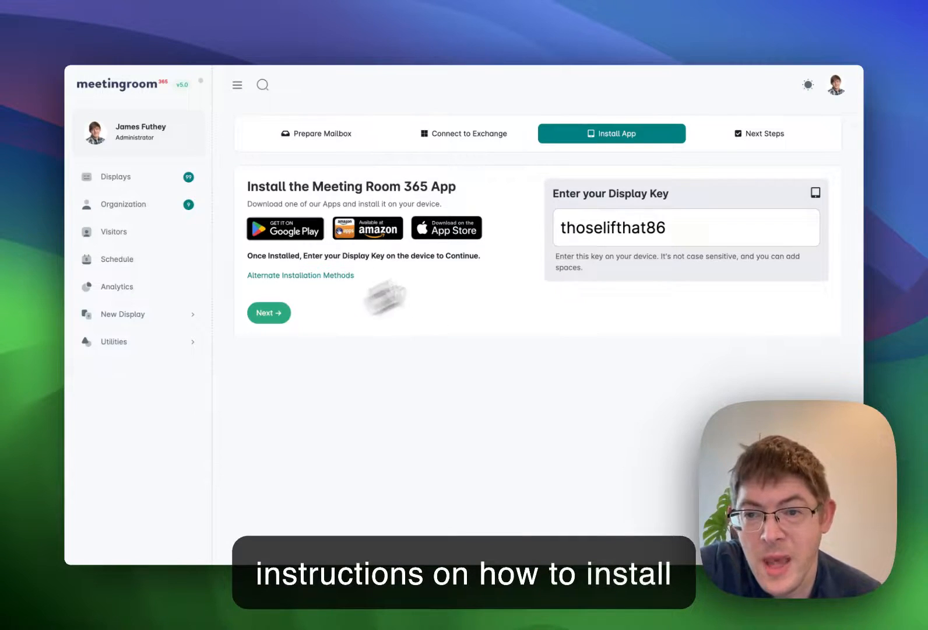
left_click(274, 315)
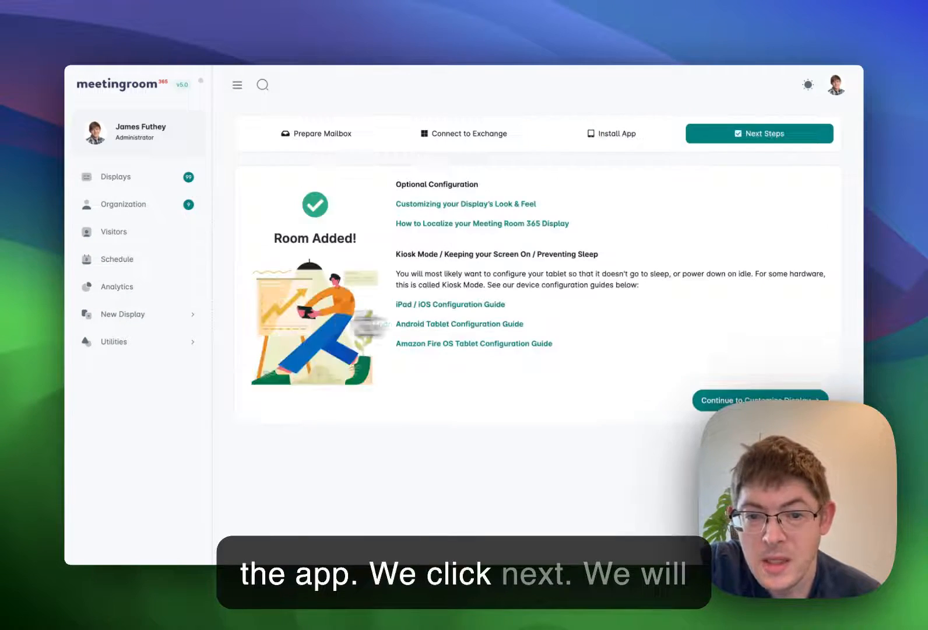
left_click(832, 392)
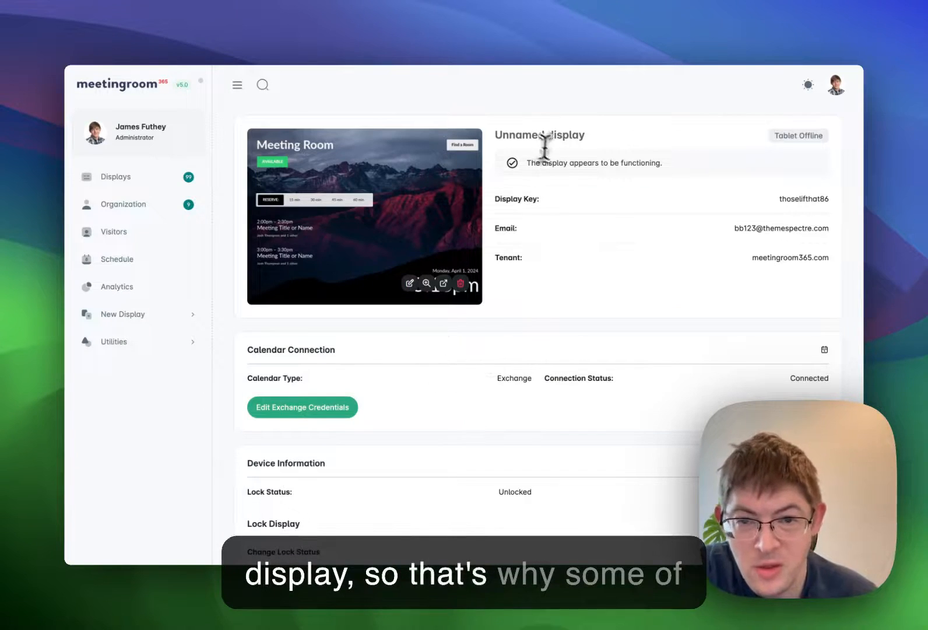
left_click_drag(521, 137, 587, 138)
left_click(596, 140)
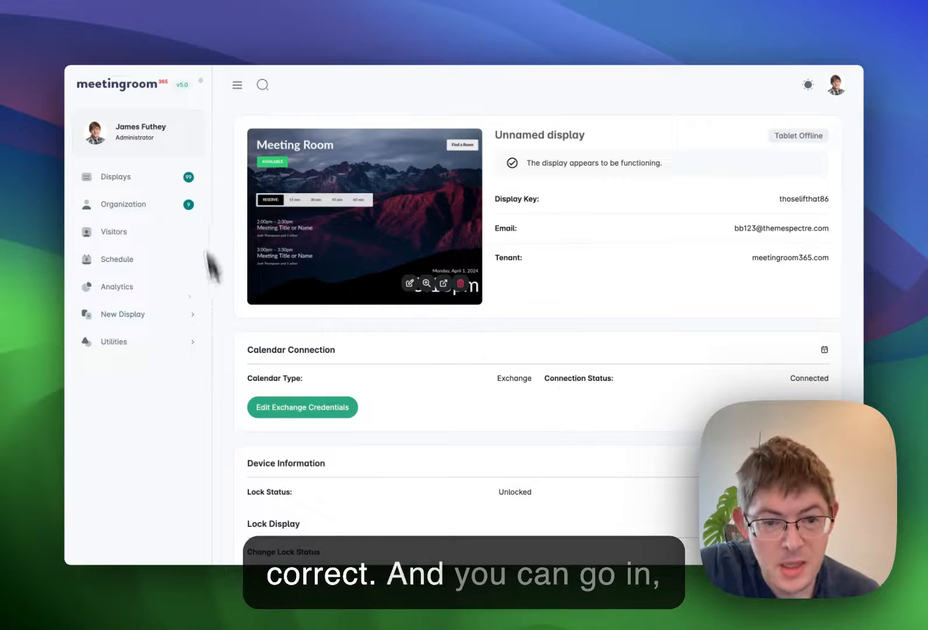
Review the display's saved Exchange credentials, checking the EWS host, and close them without saving changes
left_click(303, 415)
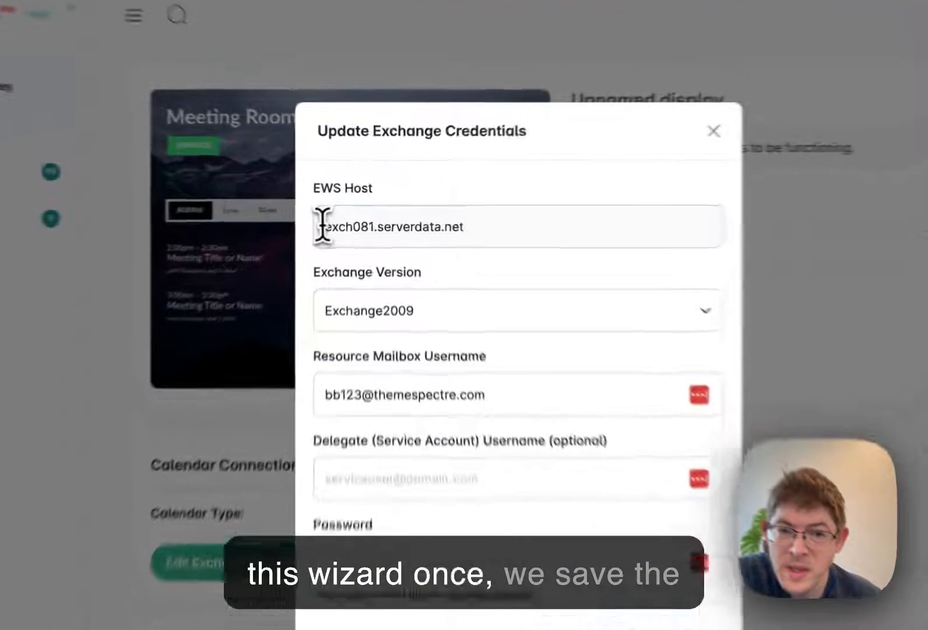
left_click_drag(349, 209, 506, 209)
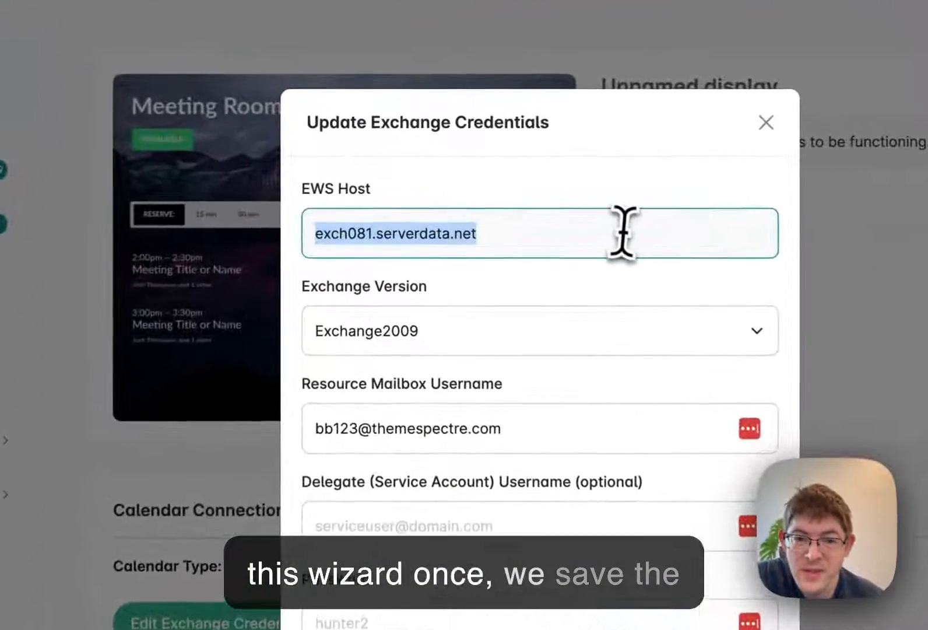
left_click(362, 189)
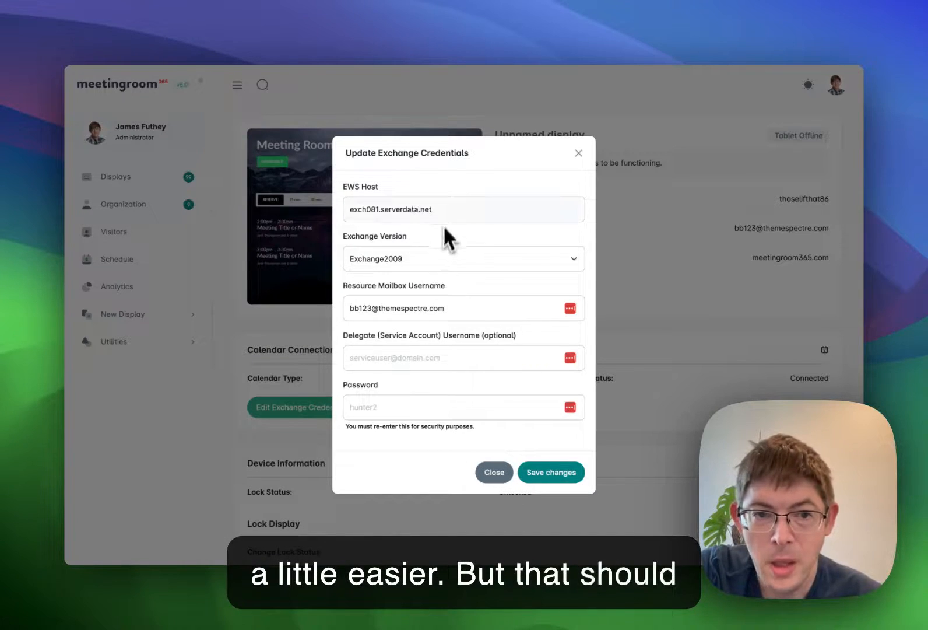
left_click(494, 474)
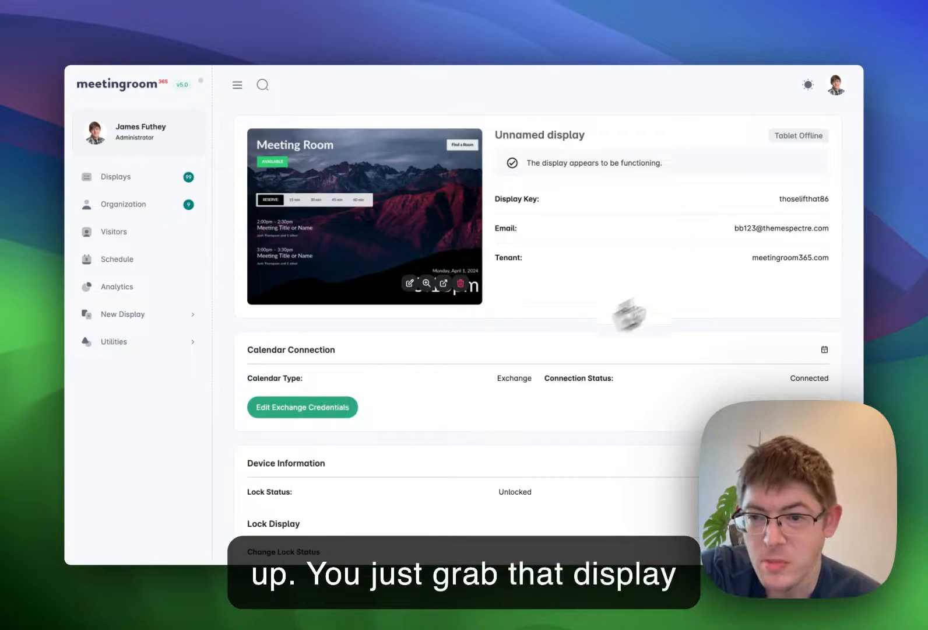
Select the display key for use on the tablet, and open the new display in its own view
double_click(813, 198)
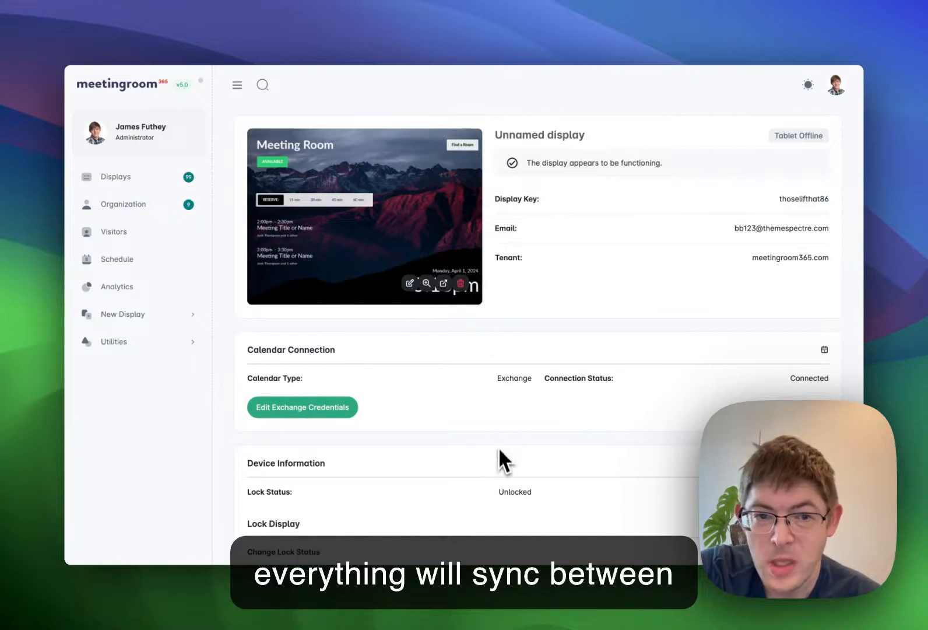
left_click(444, 284)
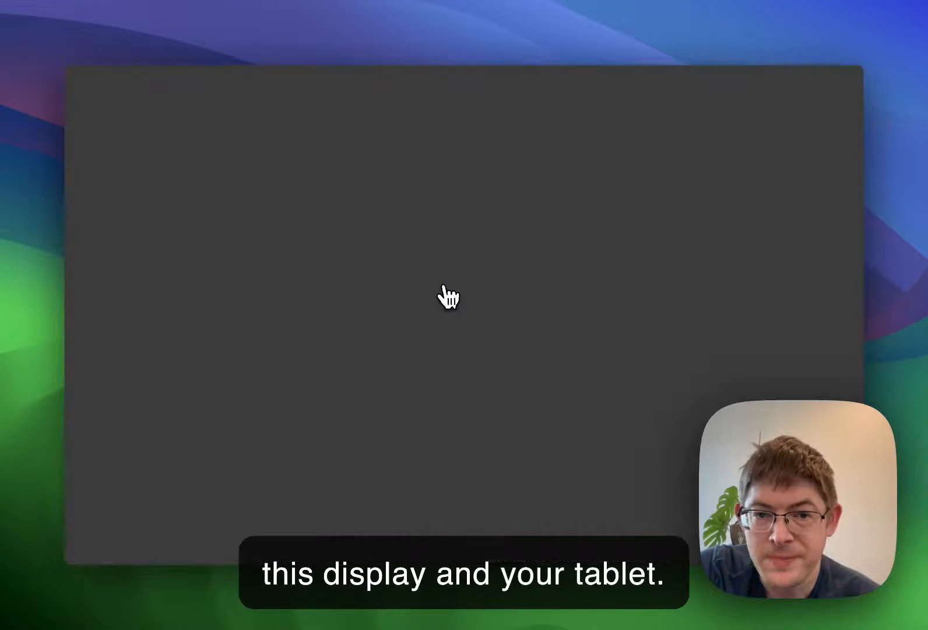